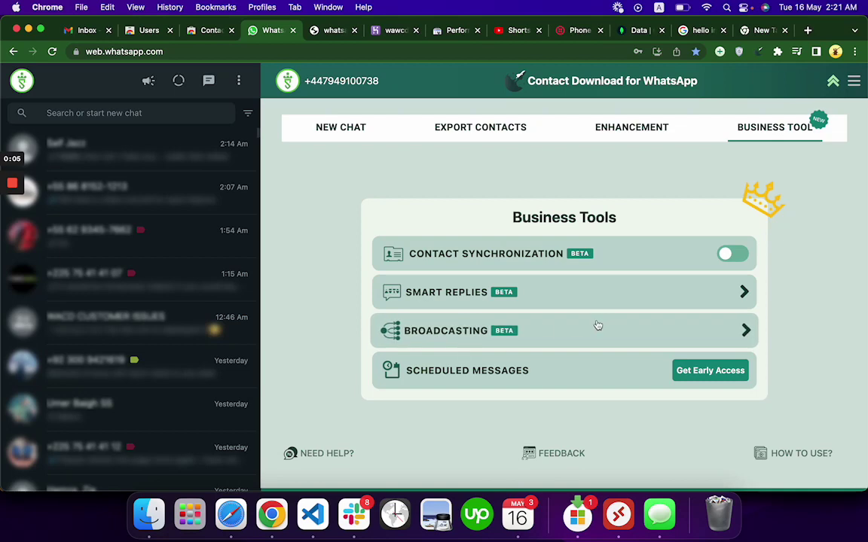
Reopen the extension panel, dismiss the discount offer, and open Business Tools' Broadcasting form.
left_click(746, 333)
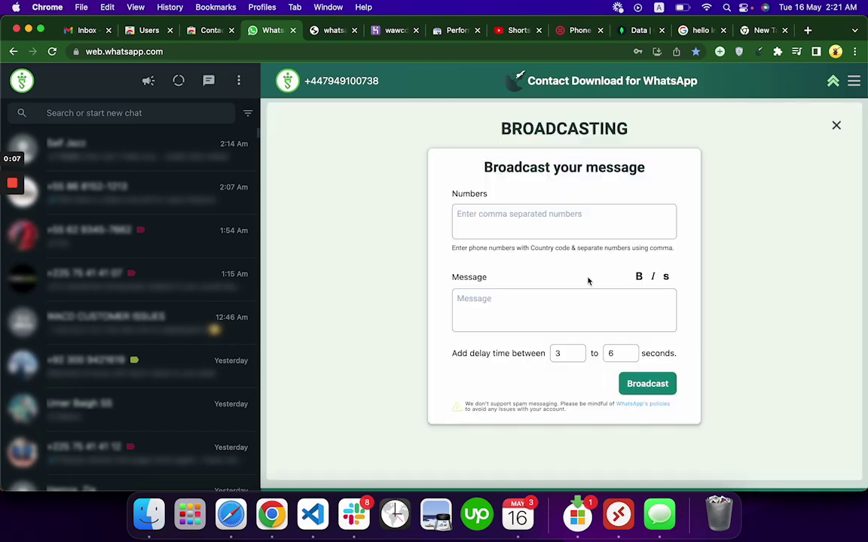
left_click(514, 218)
left_click(835, 125)
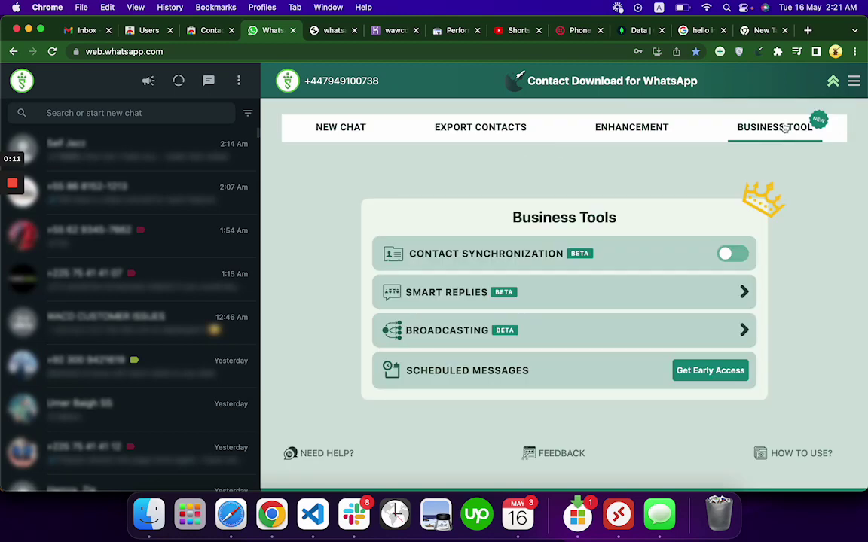
left_click(835, 81)
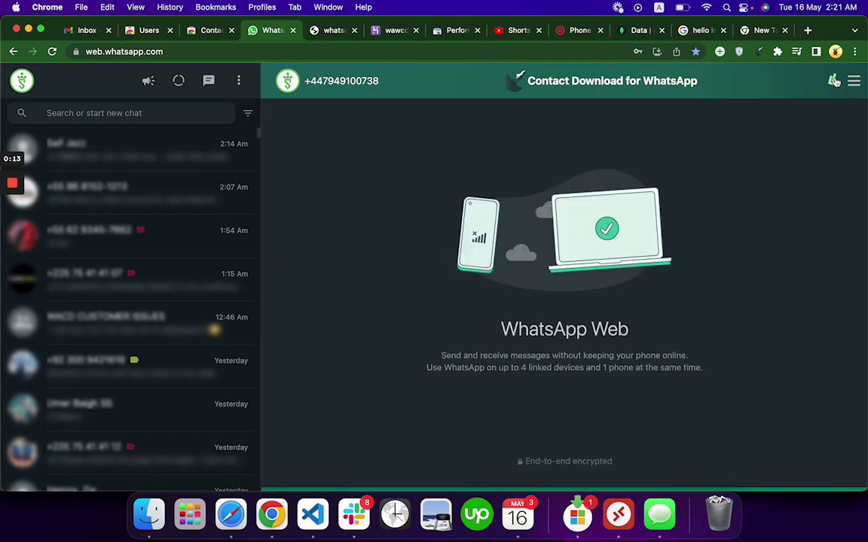
left_click(750, 73)
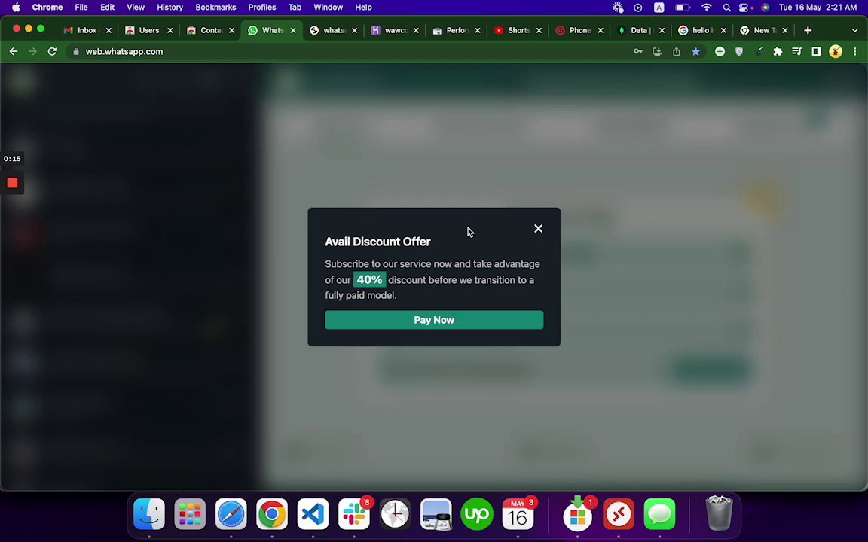
left_click(538, 229)
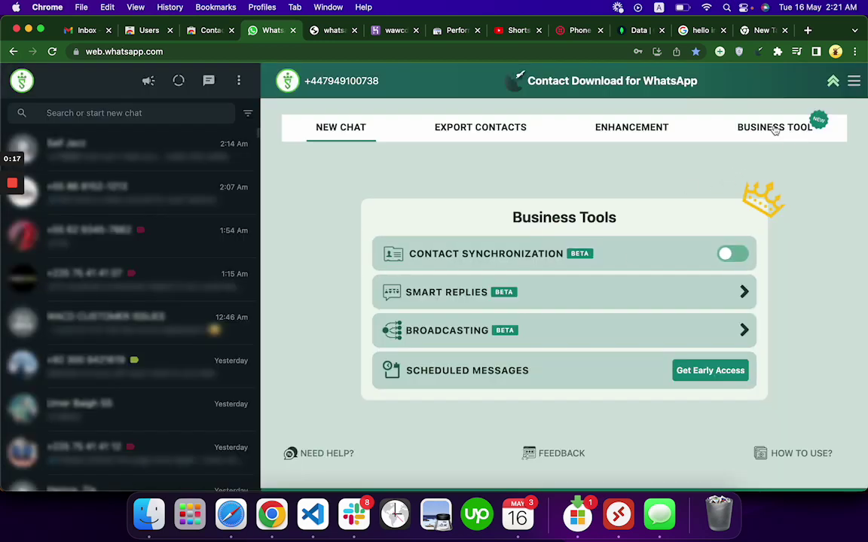
left_click(776, 129)
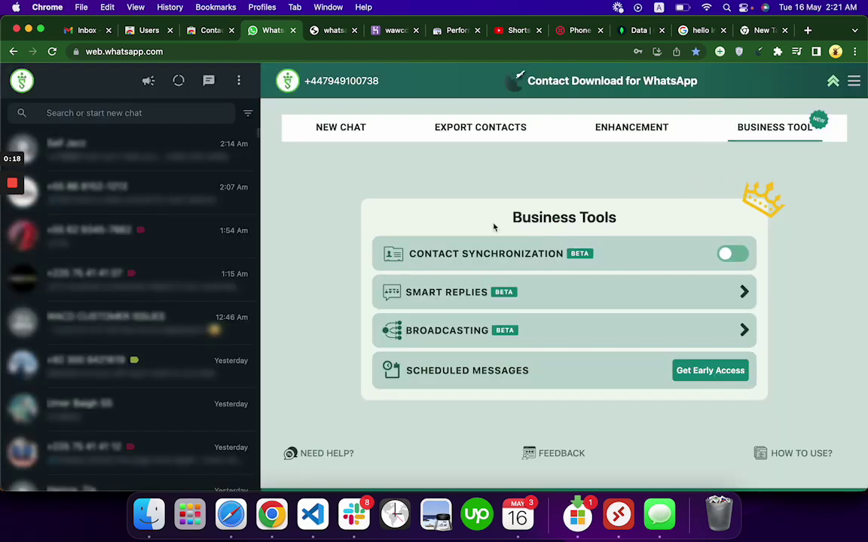
left_click(677, 343)
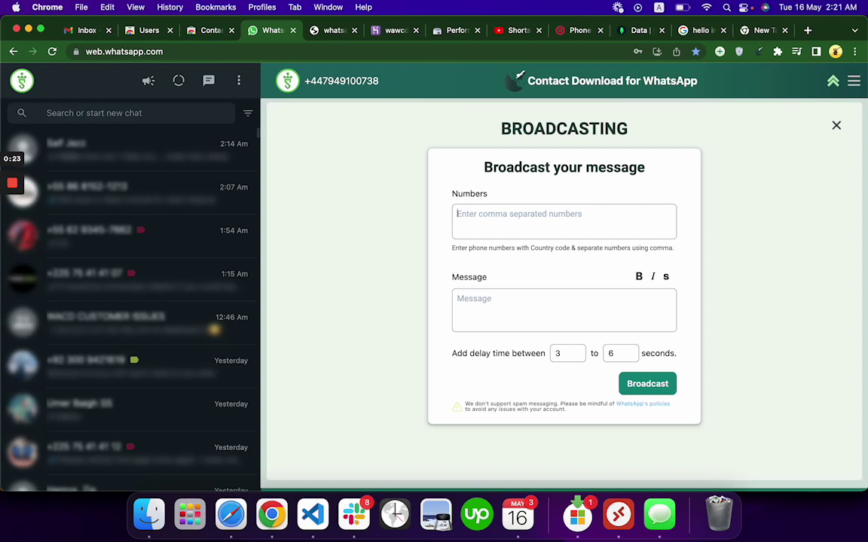
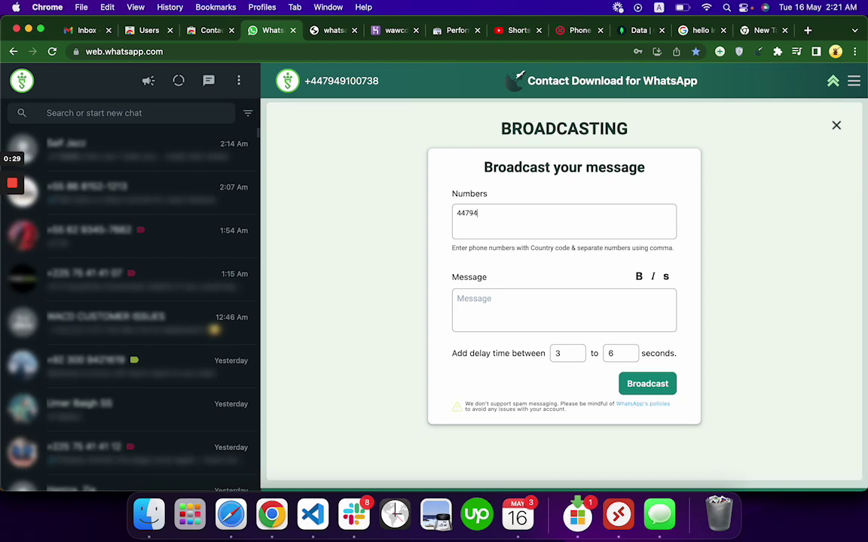
Enter the two recipient phone numbers, comma-separated, in the Numbers field.
left_click(488, 224)
left_click(525, 213)
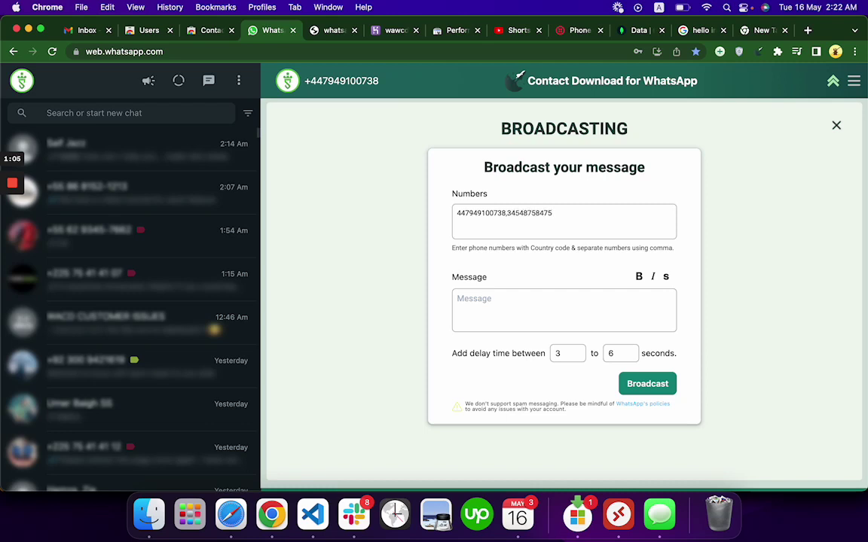
Write 'Hello' followed by a bold *Hello* in the broadcast message.
left_click(485, 301)
type("Hello")
left_click(639, 277)
type("Hello")
left_click(540, 306)
key("BackSpace")
key("BackSpace")
Append an italic _Hello_ and a strikethrough ~Hello~ to the message.
left_click(653, 278)
type("Hell")
left_click(581, 298)
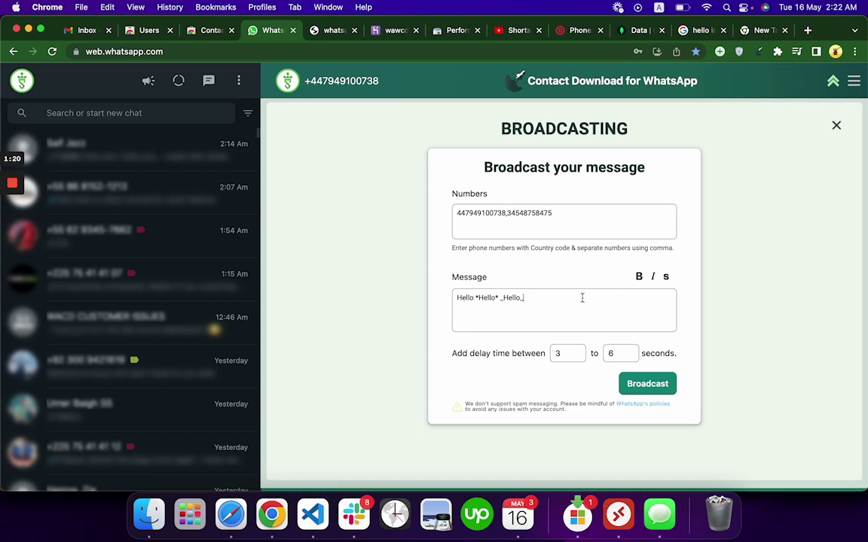
left_click(666, 278)
type("Hello~")
Review the delay fields, leaving the minimum 3 and maximum 6 seconds unchanged.
left_click_drag(562, 353, 542, 355)
double_click(539, 213)
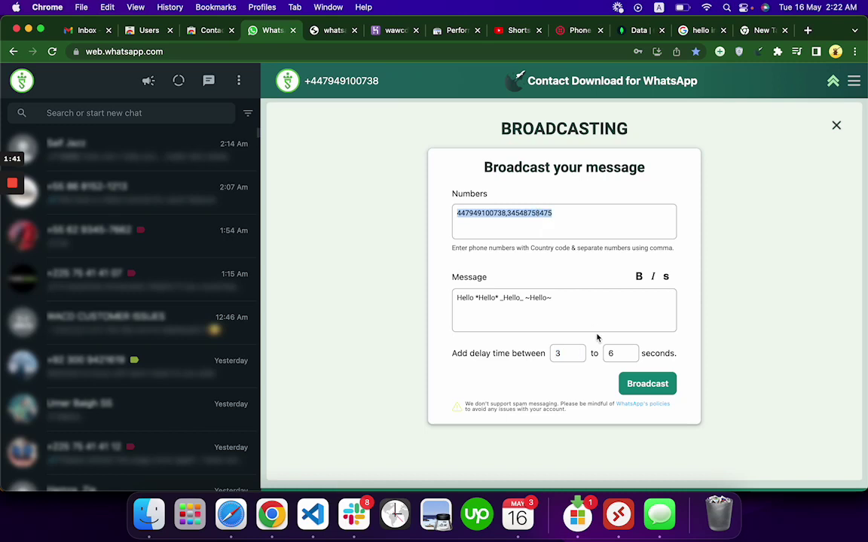
left_click(618, 352)
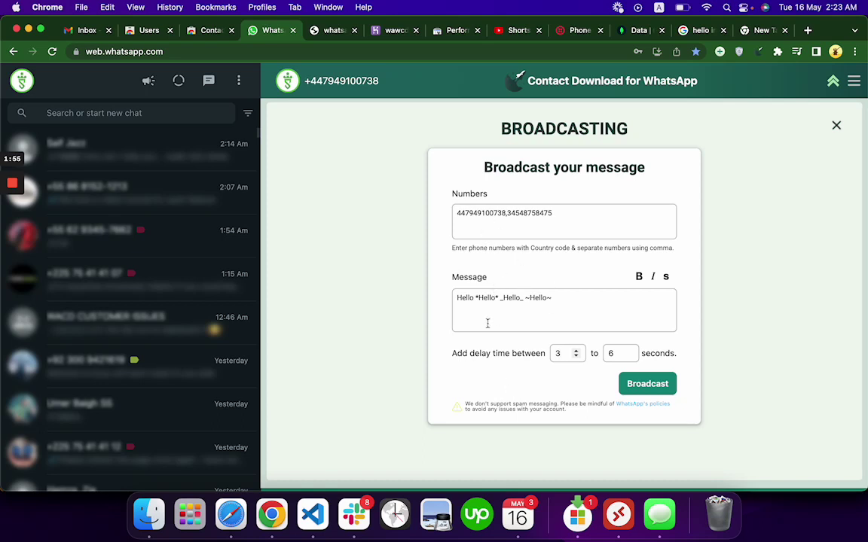
left_click(557, 356)
left_click(570, 354)
left_click(477, 220)
Send the broadcast and close the chat picker to view the formatted Hello in the self-chat.
left_click(646, 383)
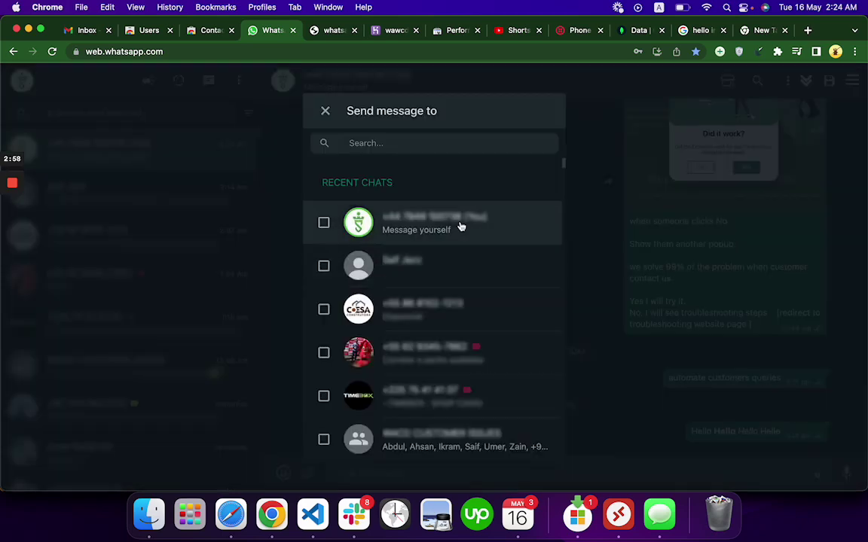
left_click(325, 112)
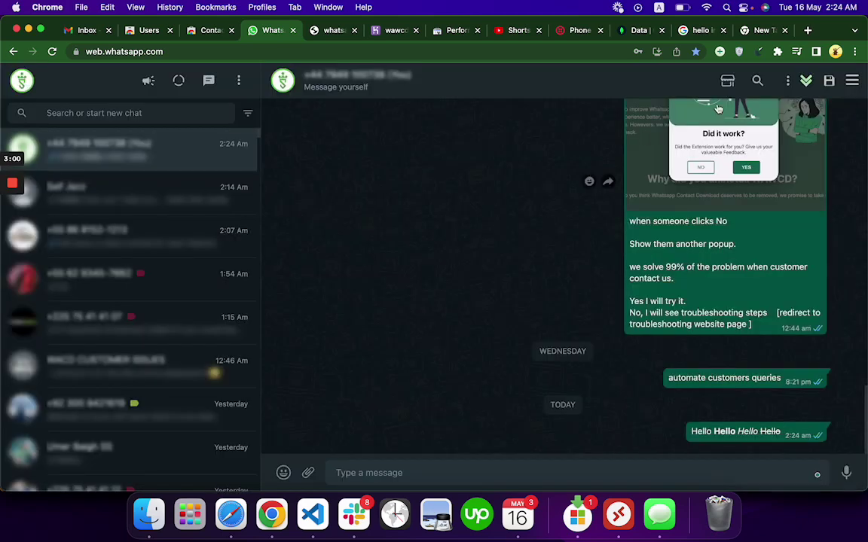
Reopen the extension panel, dismiss the discount offer, and close the Broadcasting form.
left_click(805, 81)
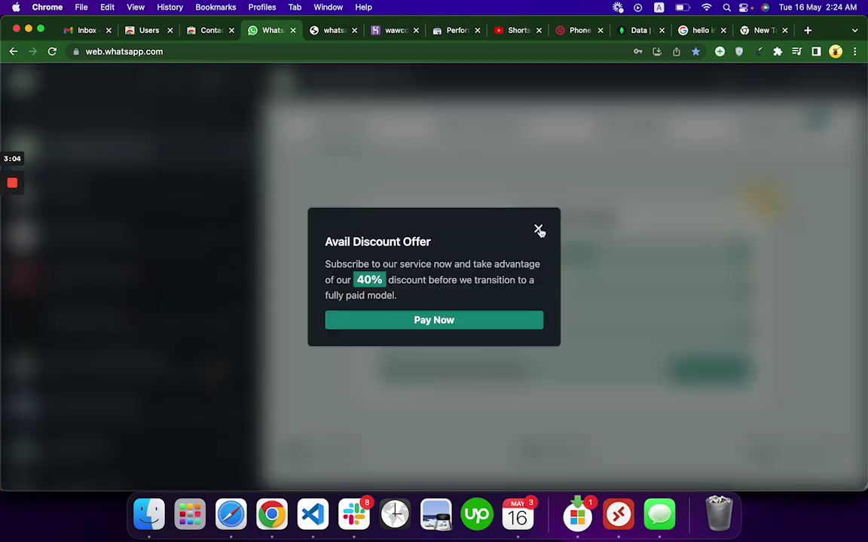
left_click(538, 228)
left_click(744, 331)
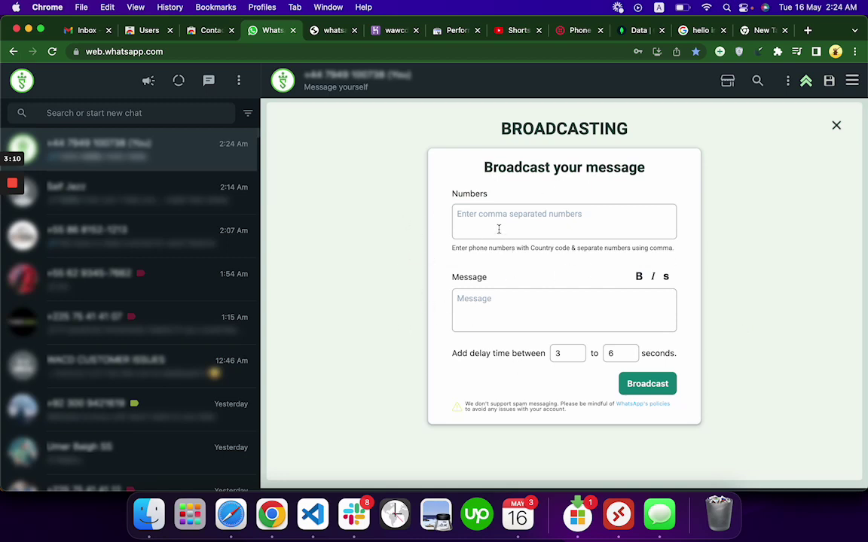
left_click(837, 125)
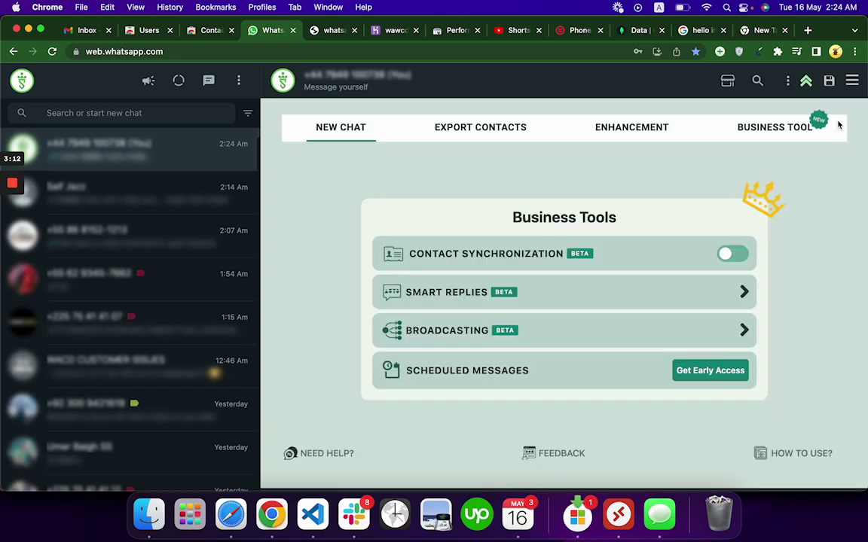
Try exporting all contacts from Chats, then return to the export source choice.
left_click(491, 127)
left_click(488, 285)
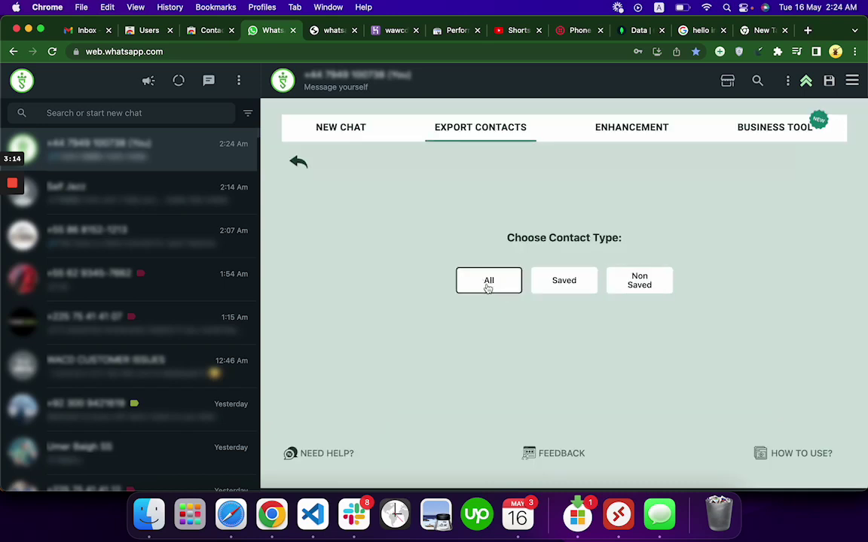
left_click(489, 284)
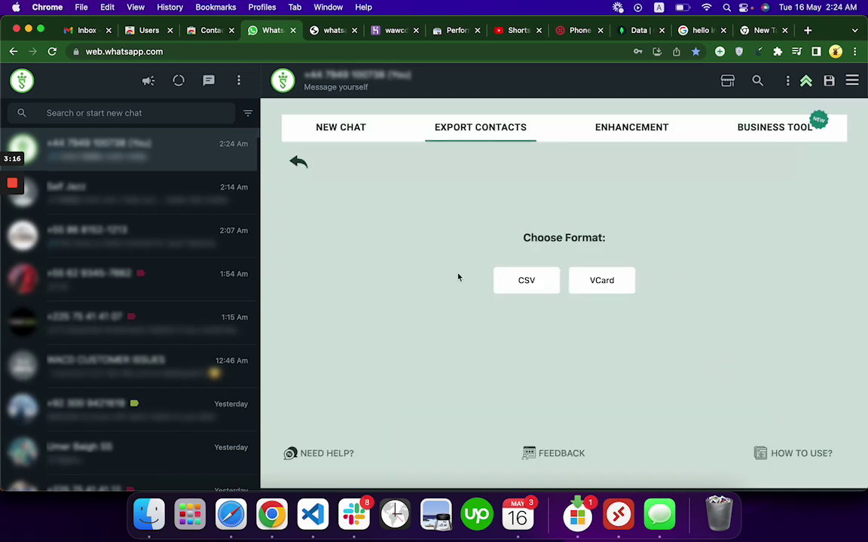
left_click(293, 160)
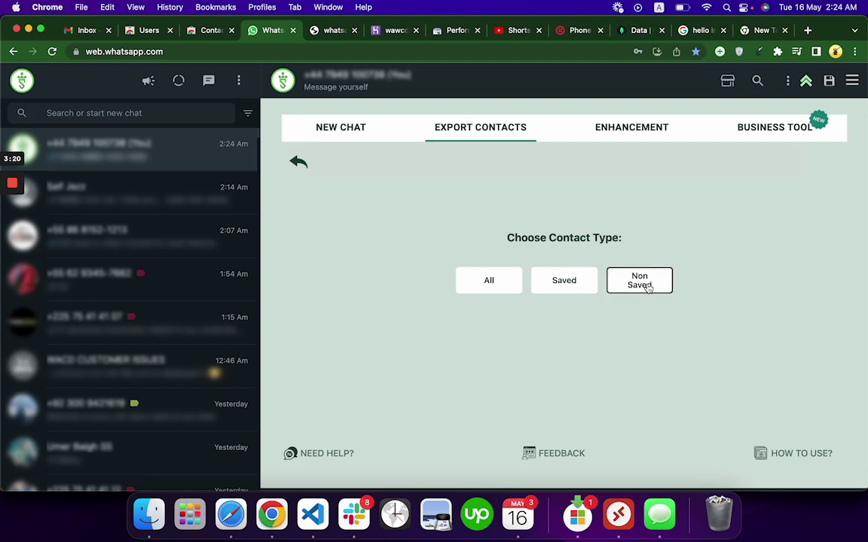
left_click(308, 169)
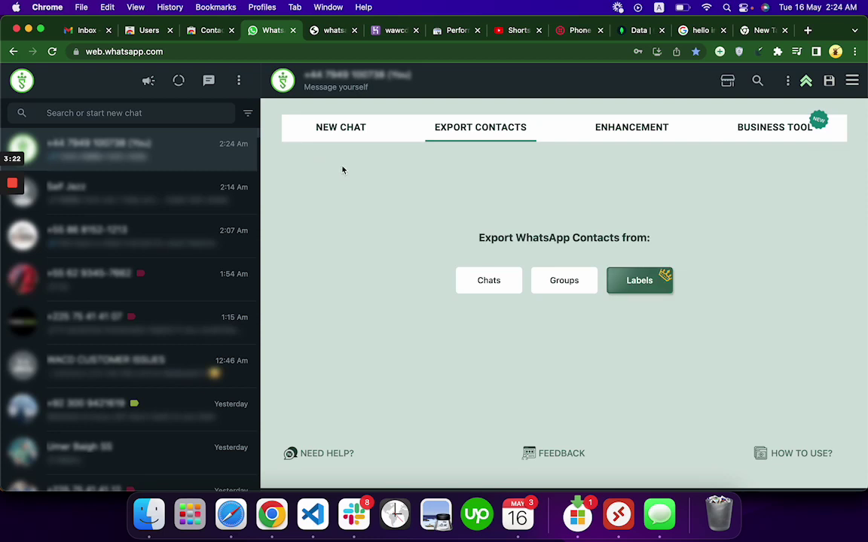
Try a Labels export with WACD CUSTOMER ISSUES, then reselect Labels as the source.
left_click(507, 337)
left_click(453, 375)
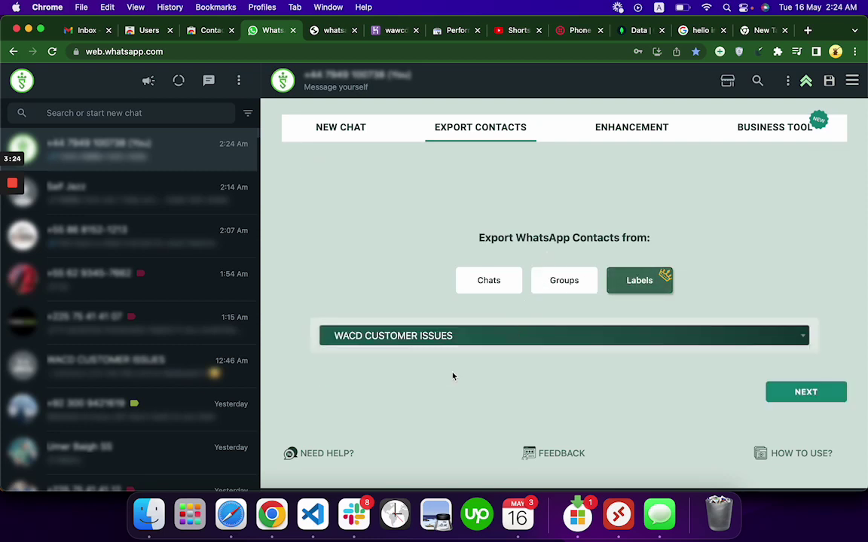
left_click(791, 392)
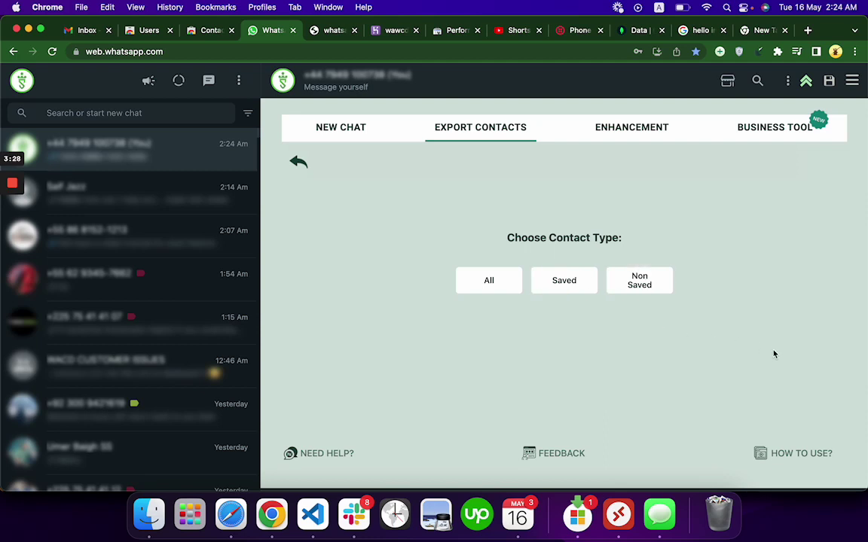
left_click(299, 162)
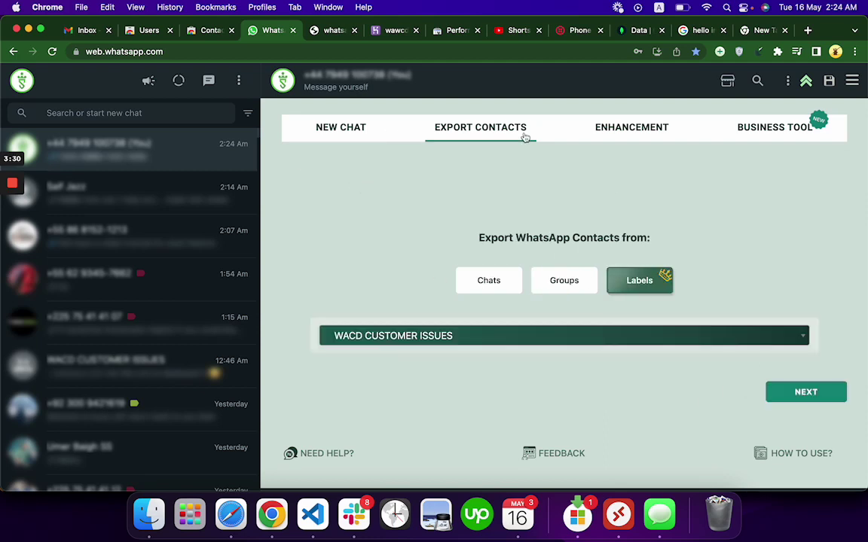
left_click(647, 288)
Pick the Payment failed label and continue to the contact-type step, then go back.
left_click(414, 343)
left_click(413, 343)
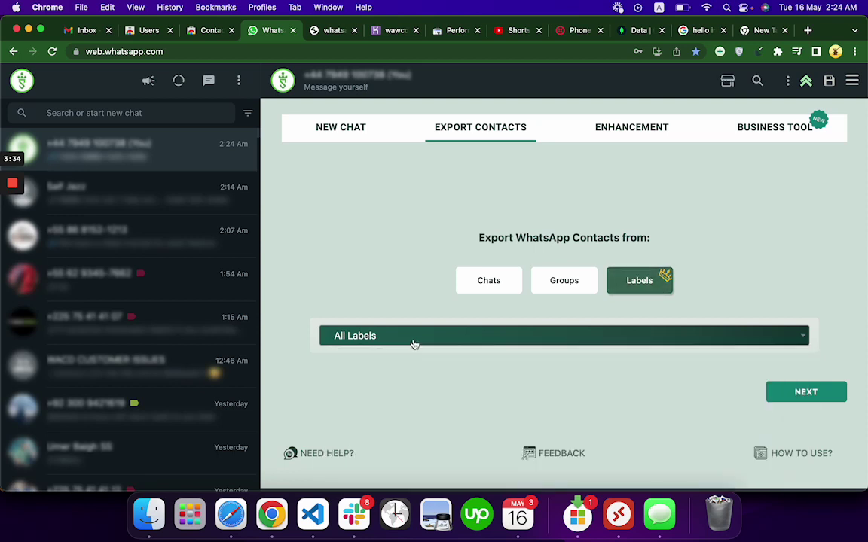
left_click(412, 344)
left_click(388, 427)
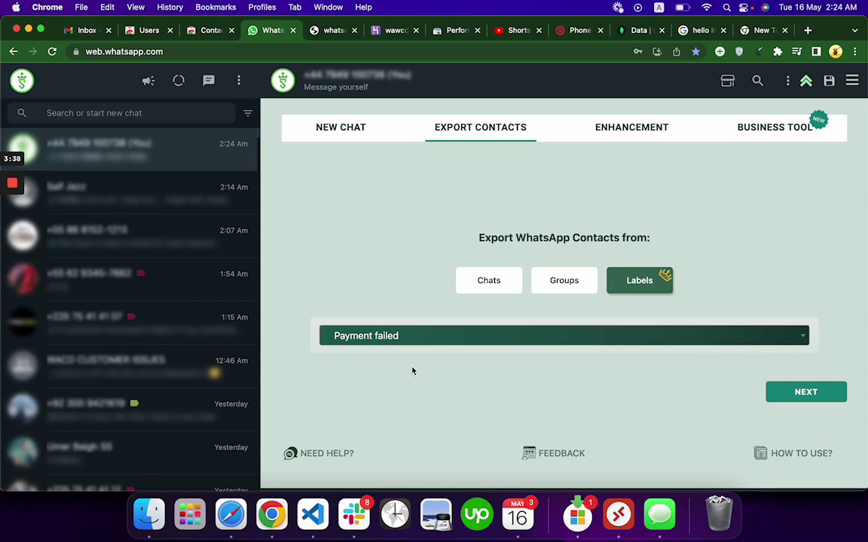
left_click(806, 395)
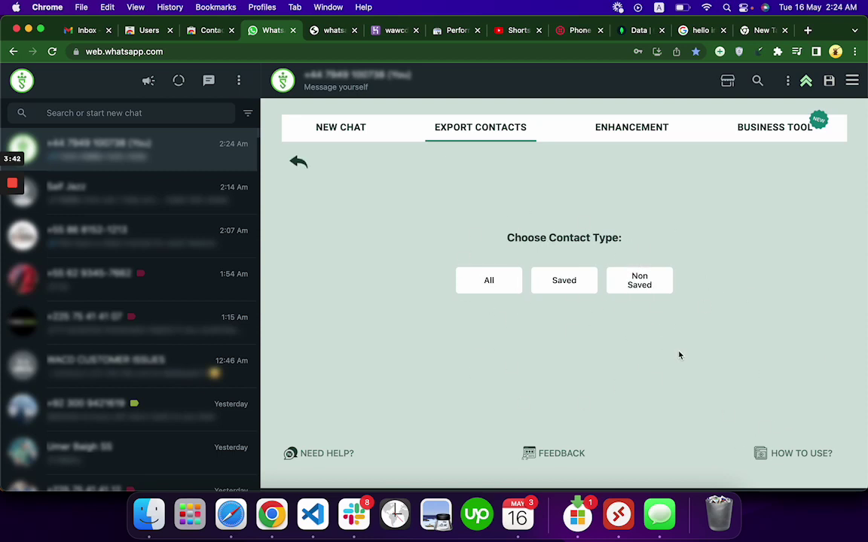
left_click(297, 163)
Switch the Contact Download panel to its Business Tools list.
left_click(758, 137)
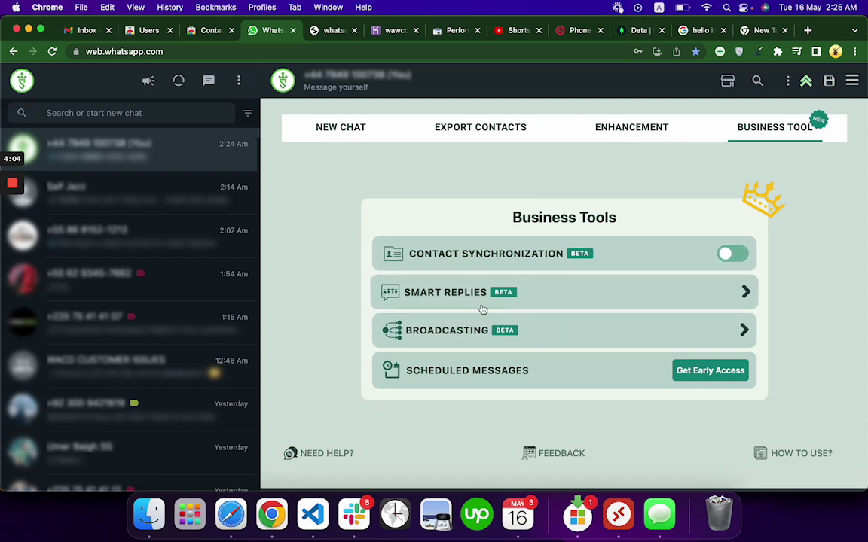
Open and close Smart Replies, then show the Enhancement tab's Privacy Features.
left_click(430, 296)
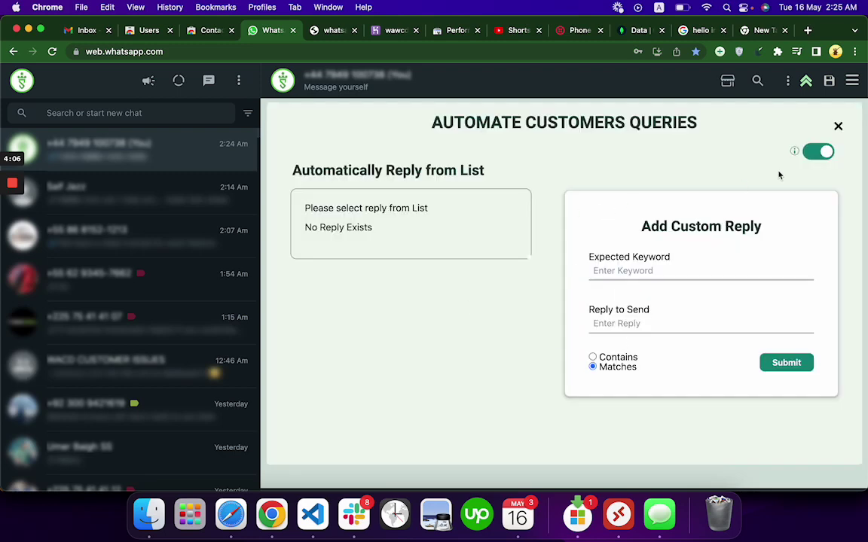
left_click(838, 126)
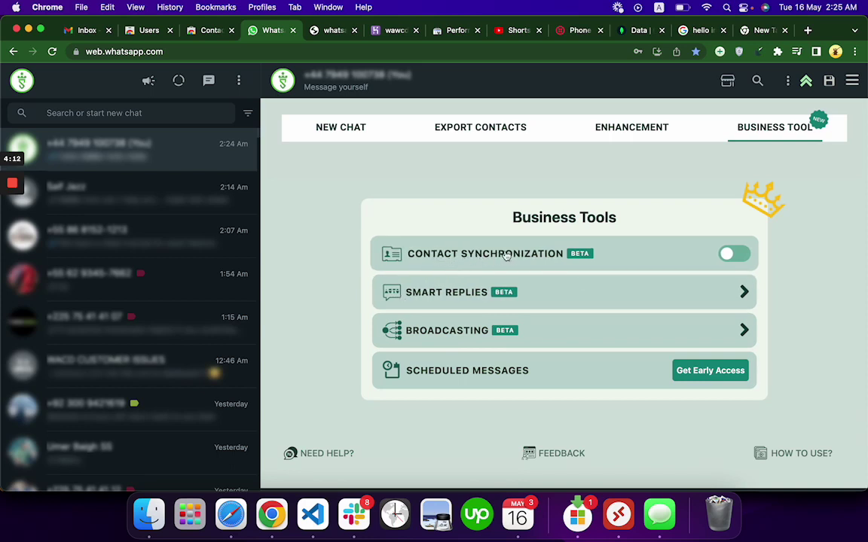
left_click(630, 129)
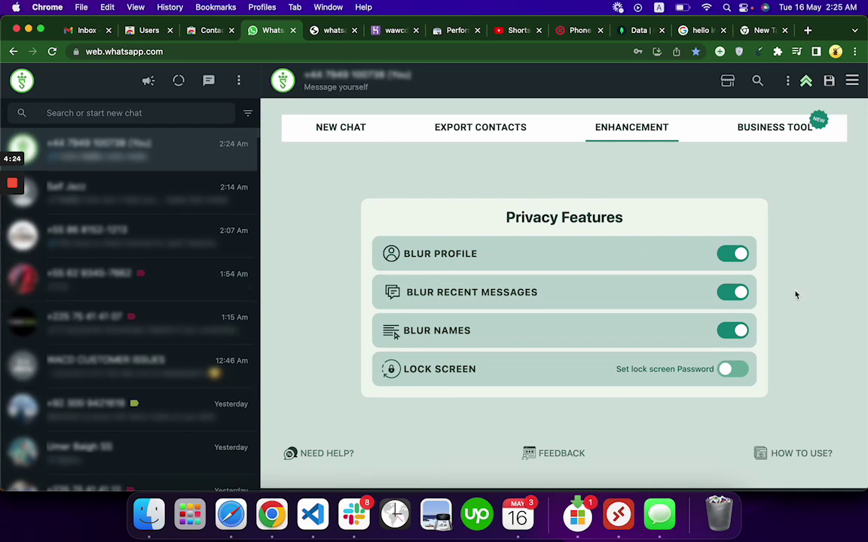
Look at the Export Contacts and New Chat tabs, ending on the Business Tools list.
left_click(486, 129)
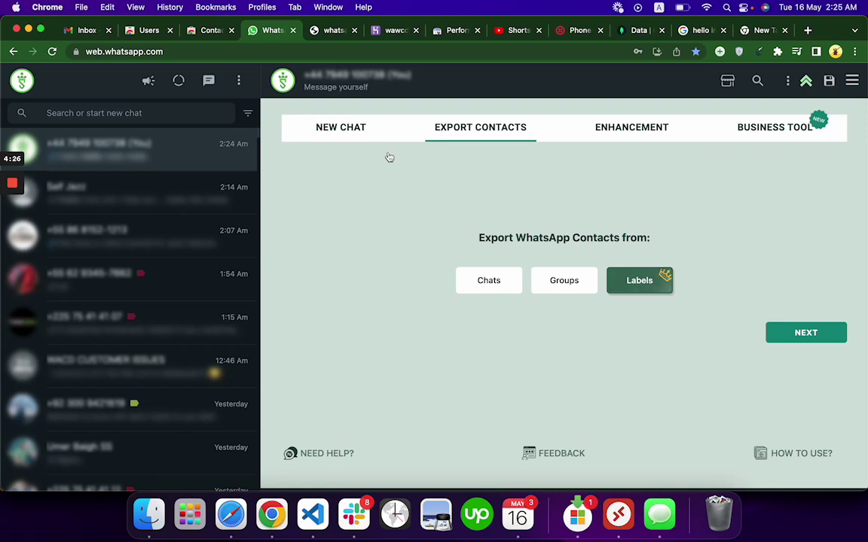
left_click(335, 138)
left_click(793, 136)
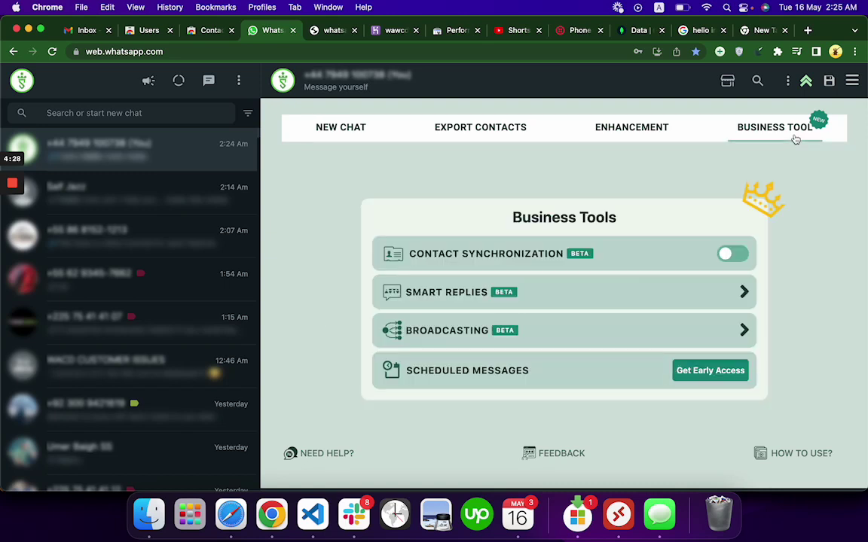